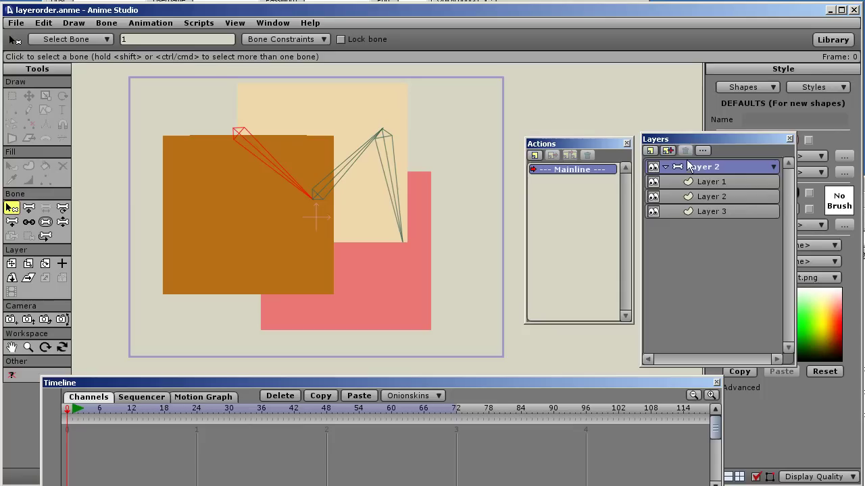
Enable animated layer order in the Layer 2 bone group's Depth Sort settings and confirm
double_click(680, 166)
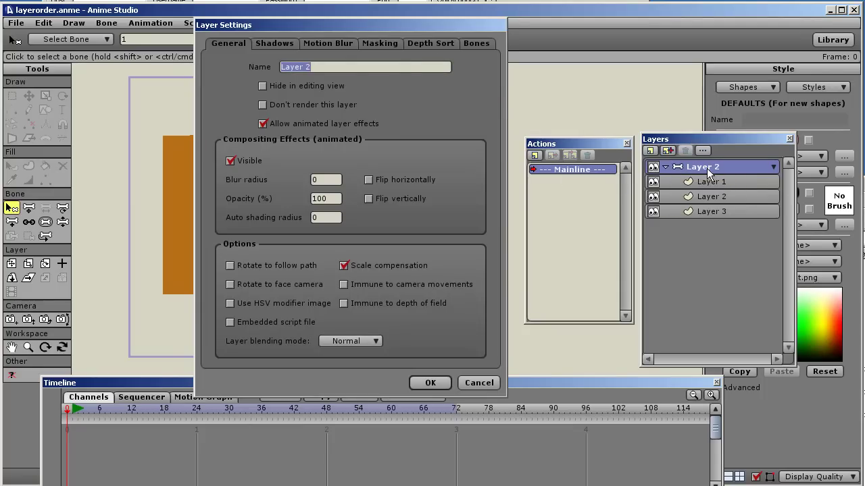
left_click(431, 44)
left_click(292, 124)
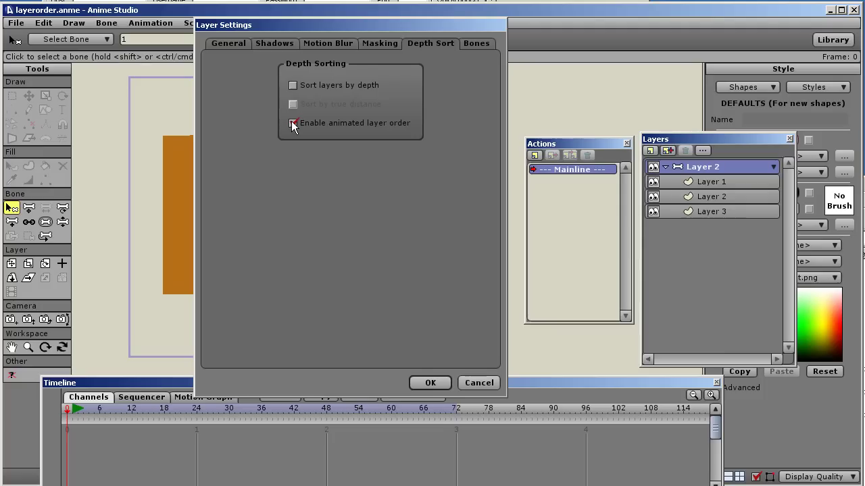
left_click(293, 124)
left_click(428, 384)
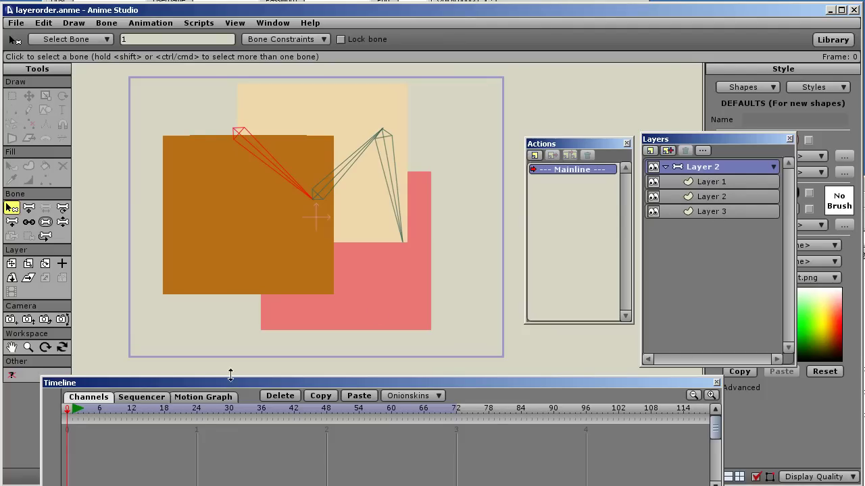
left_click(196, 408)
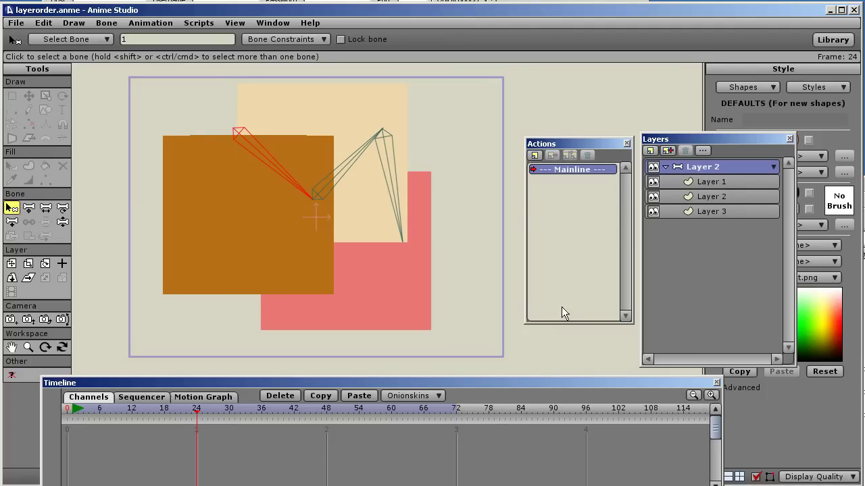
mouse_move(710, 195)
left_mouse_down()
mouse_move(710, 215)
mouse_move(703, 179)
left_mouse_up()
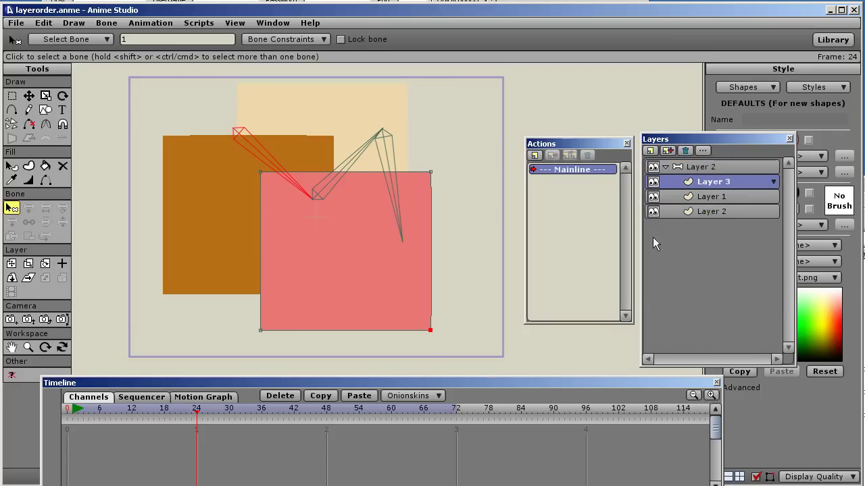
left_click(689, 168)
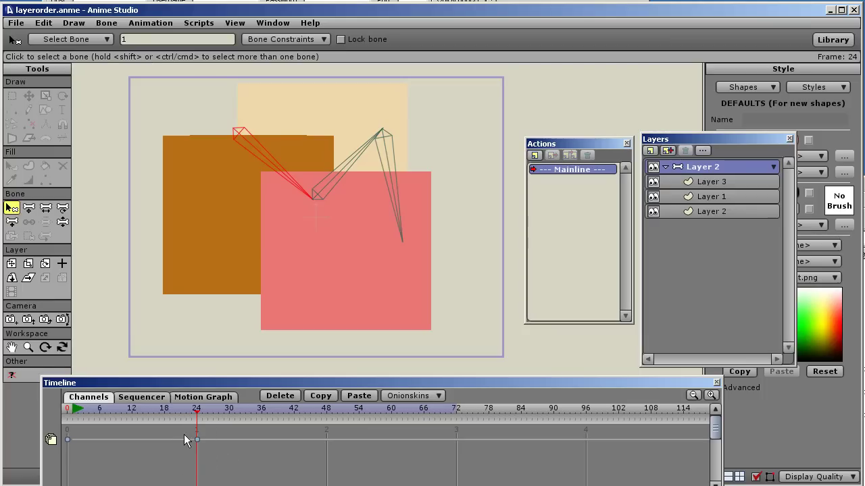
left_click_drag(194, 414, 40, 398)
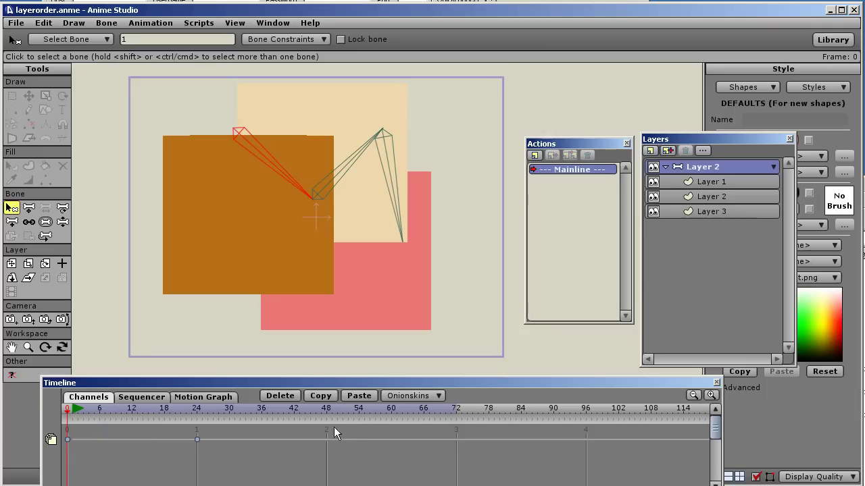
left_click(275, 396)
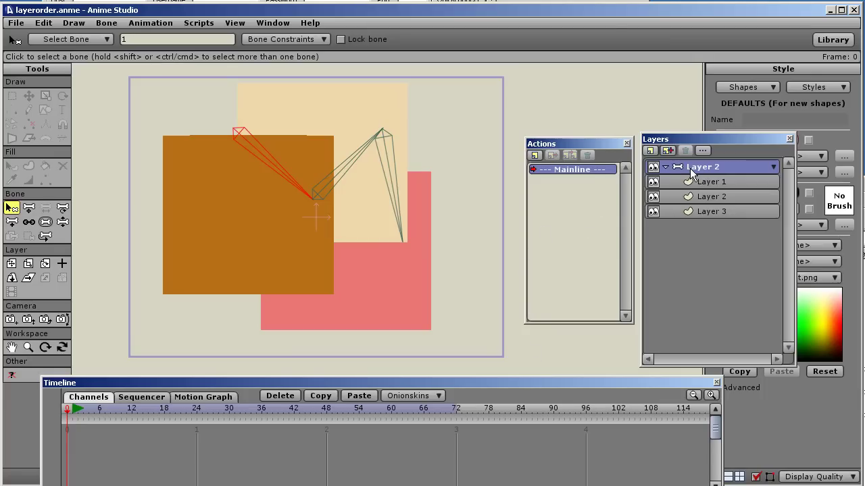
Create Action 1 and restack its layers: Layer 2 on top, then Layer 3, then Layer 1
left_click(535, 154)
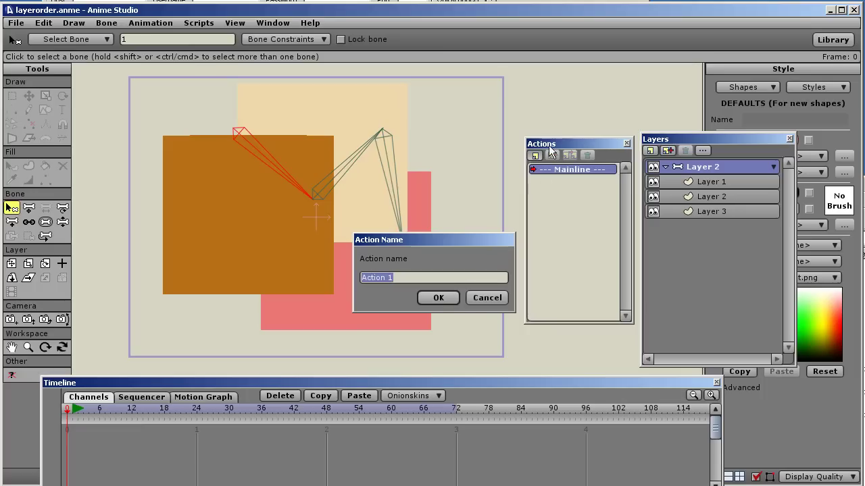
left_click(440, 297)
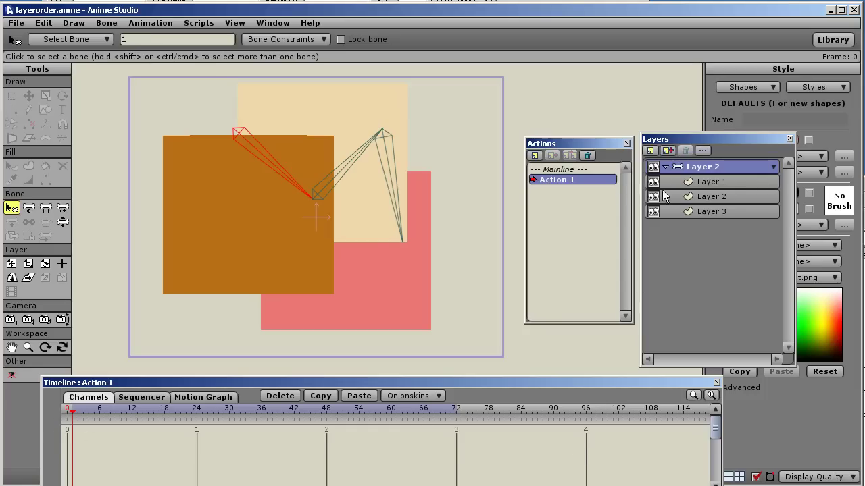
left_click(705, 196)
left_click_drag(706, 185, 704, 178)
left_click_drag(702, 212, 702, 190)
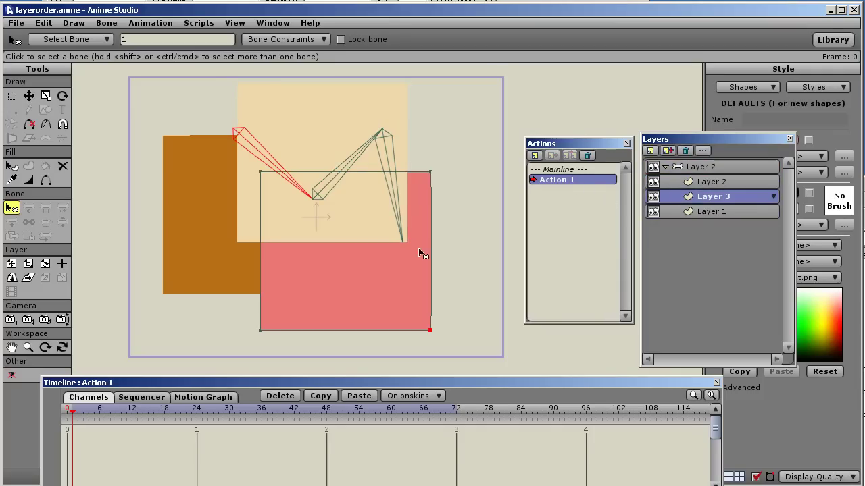
Compare stacking between Action 1 and Mainline, then stay on Mainline at frame 24
left_click(558, 170)
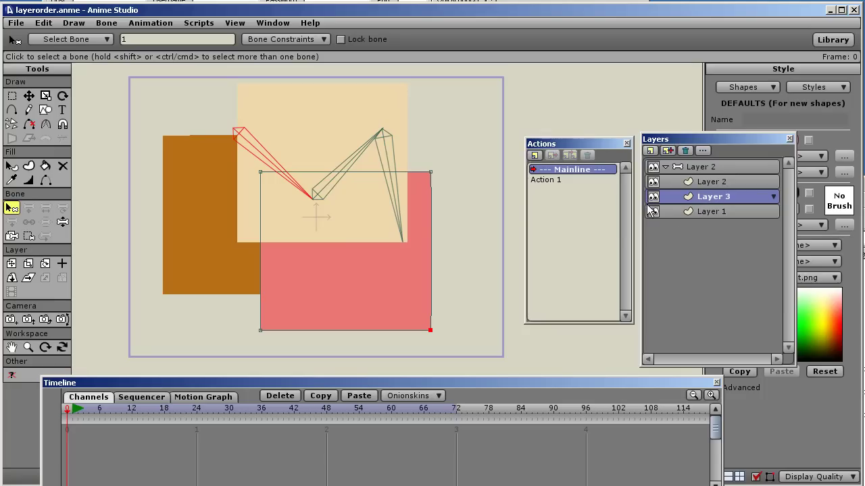
double_click(558, 180)
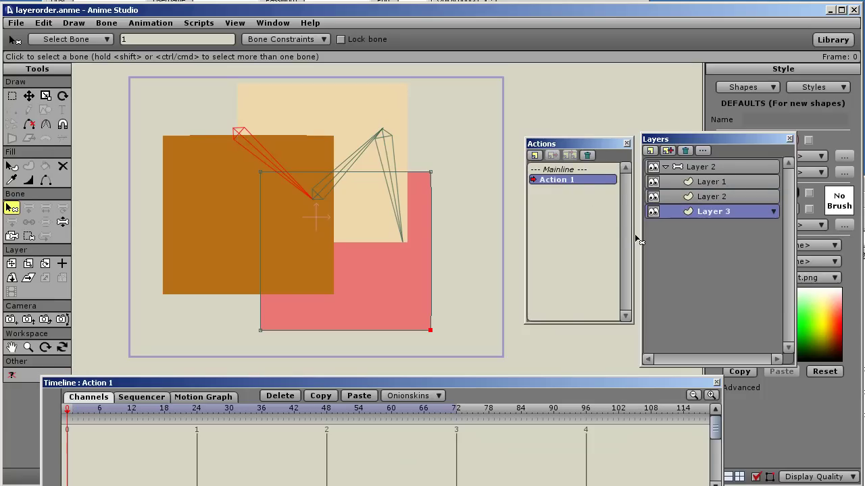
double_click(572, 171)
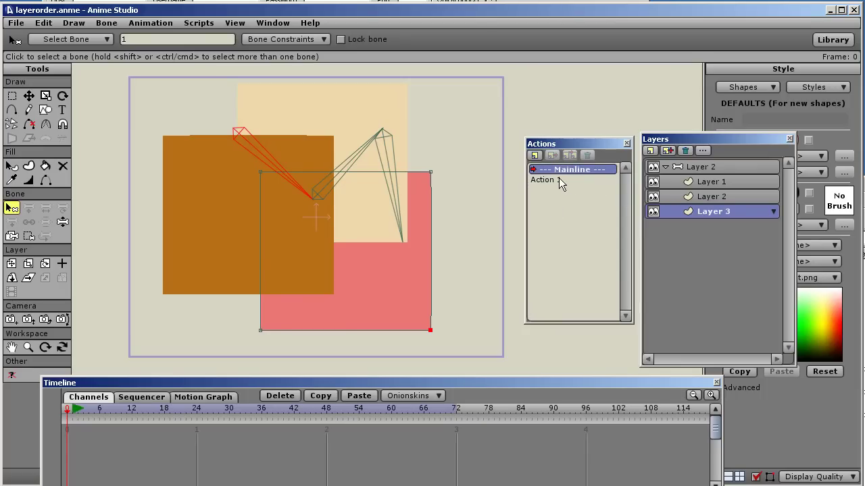
double_click(559, 178)
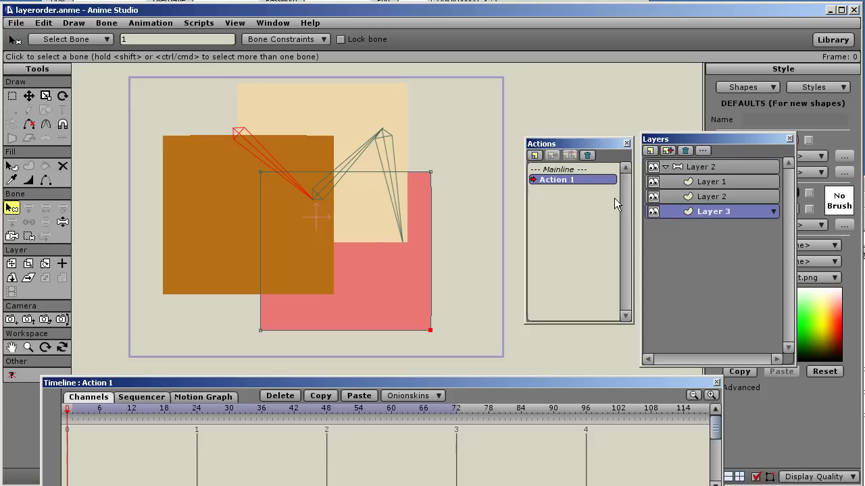
double_click(570, 170)
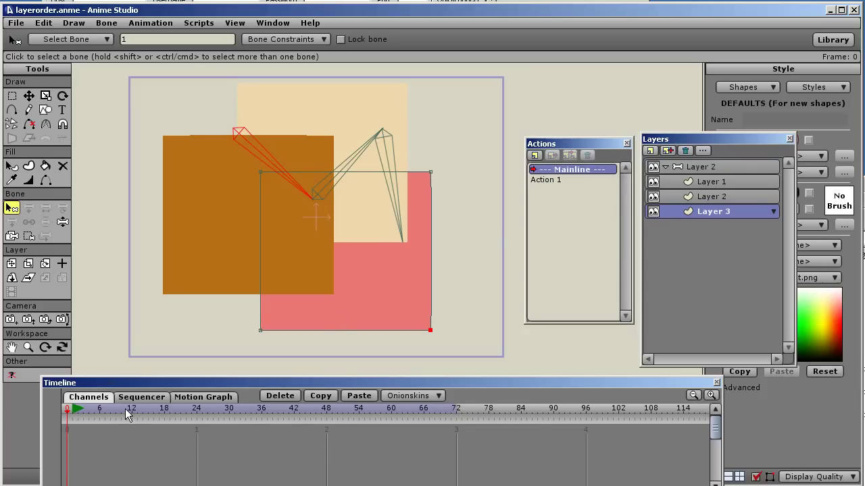
left_click_drag(125, 409, 196, 408)
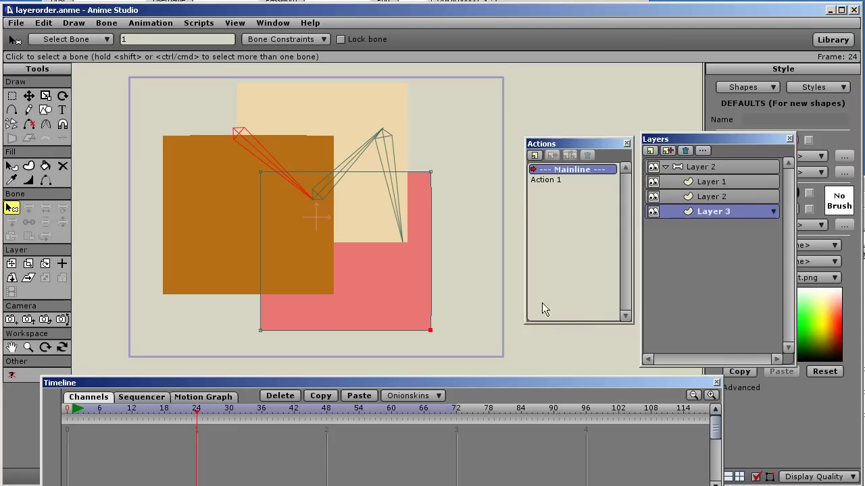
left_click(679, 167)
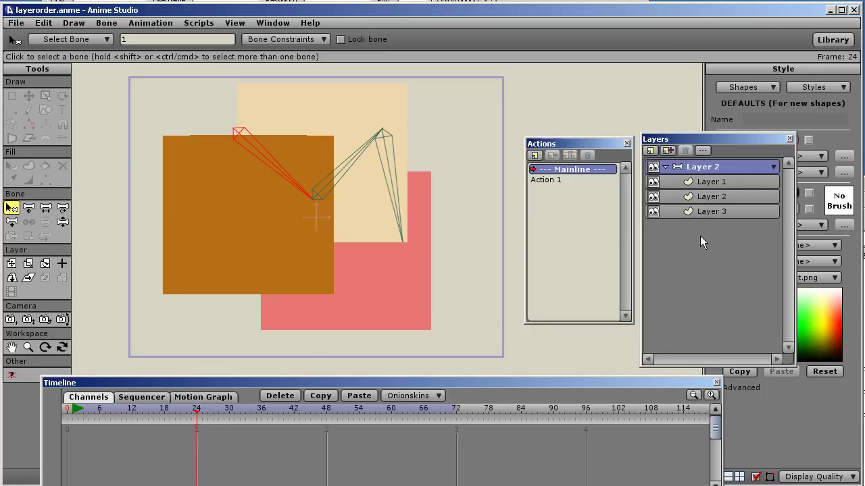
left_click(711, 211)
left_click(712, 196)
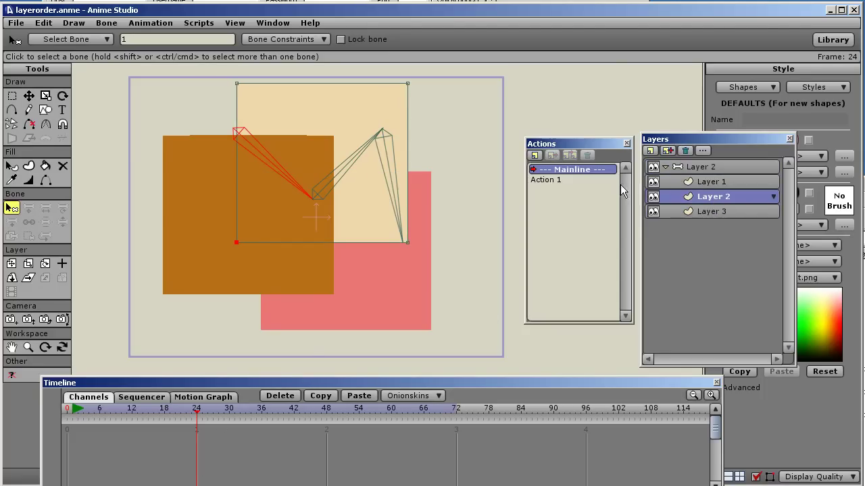
right_click(566, 180)
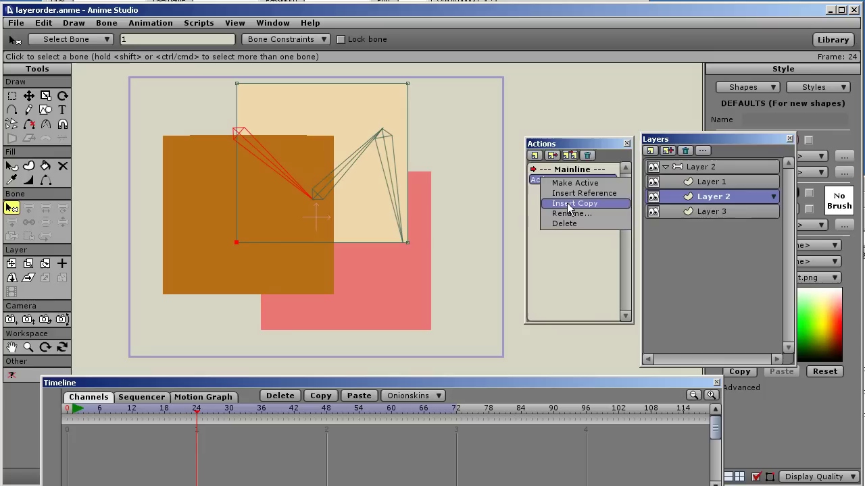
left_click(575, 202)
left_click(705, 212)
right_click(542, 179)
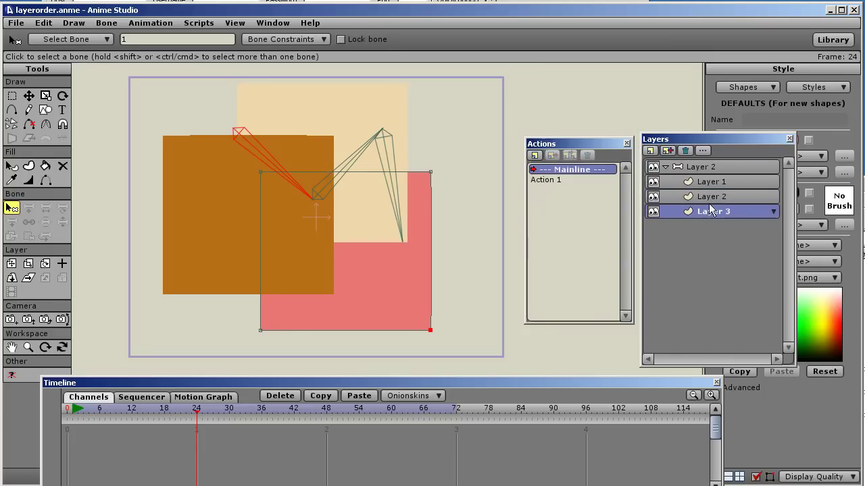
left_click(696, 165)
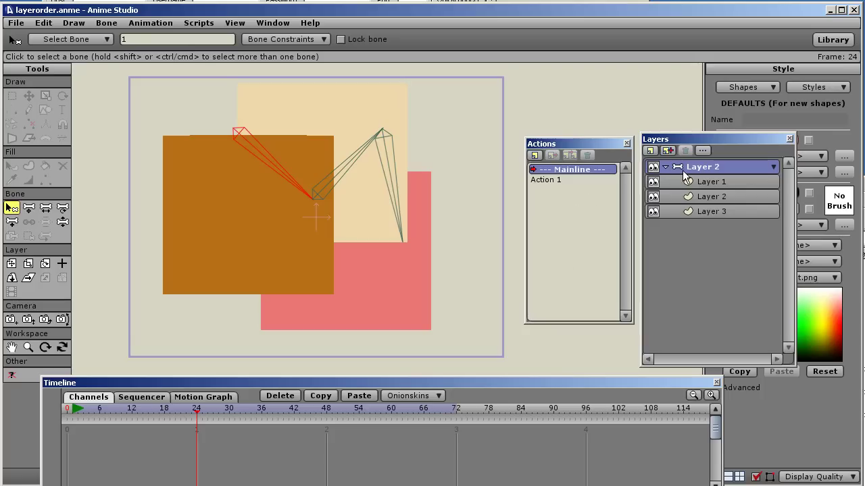
Insert a copy of Action 1 at frame 24, preview at frame 14, then delete the frame 24 keyframe
right_click(546, 180)
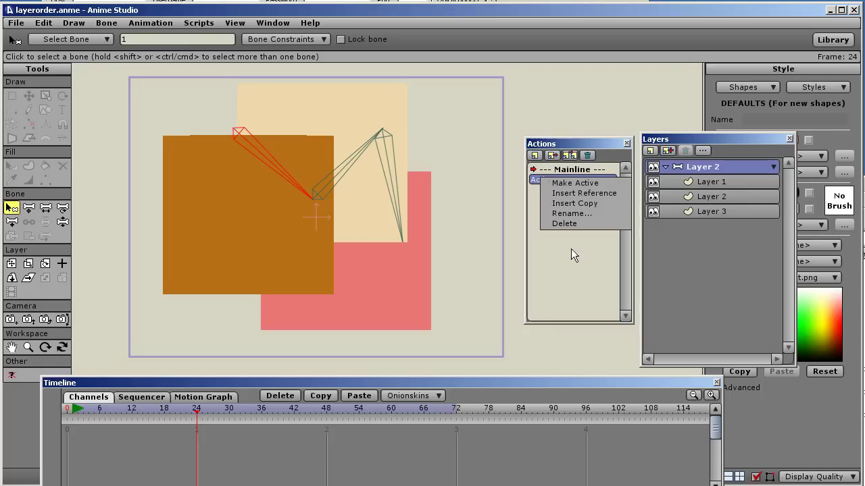
left_click(573, 203)
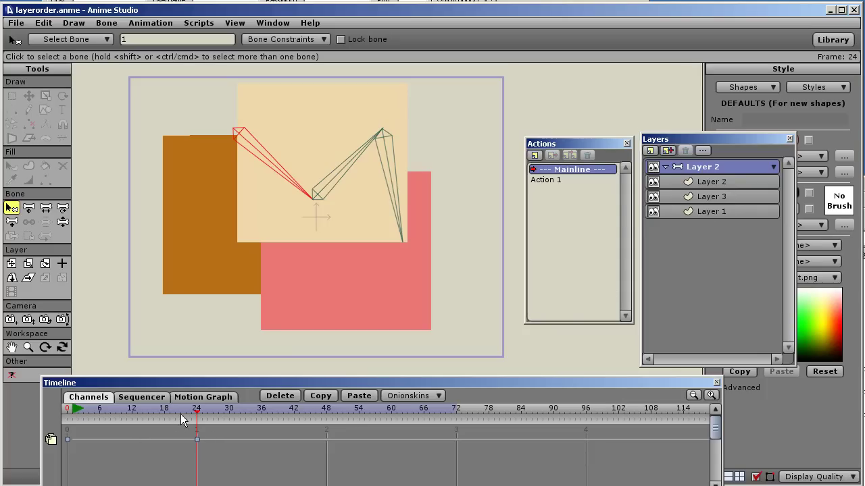
left_click_drag(184, 409, 66, 415)
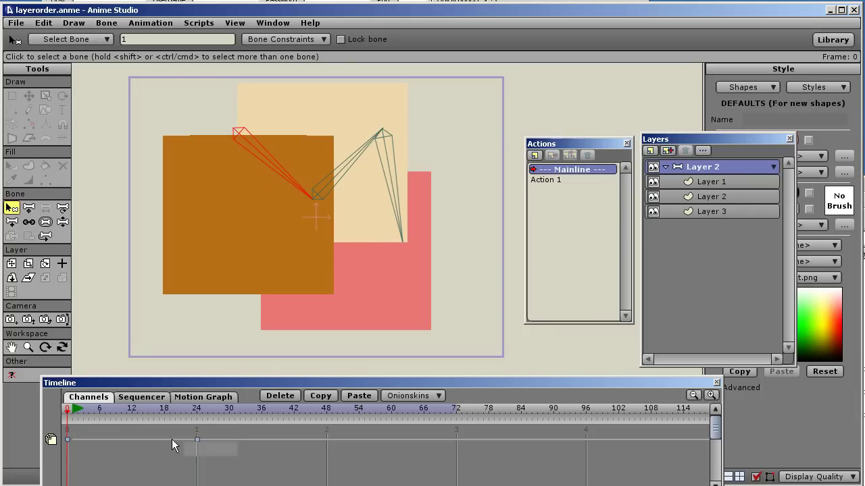
left_click(197, 440)
left_click(282, 397)
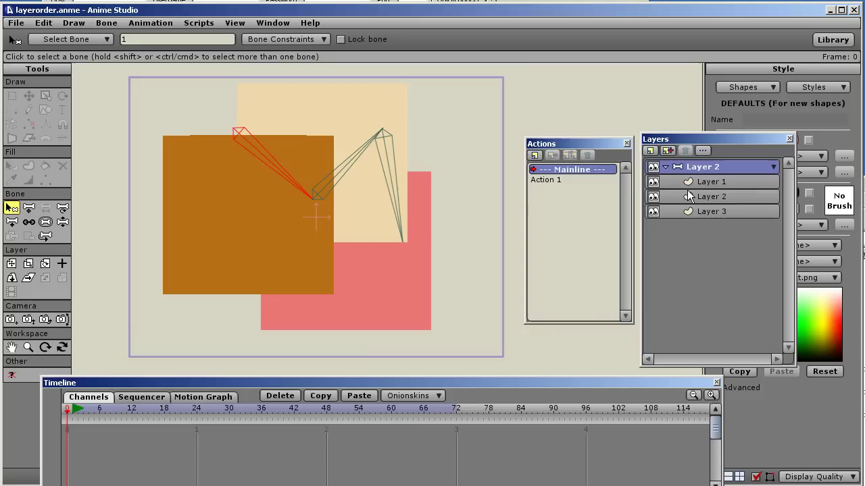
In Action 1, rotate the group's bones at frame 0 to bend the light and pink squares
double_click(549, 180)
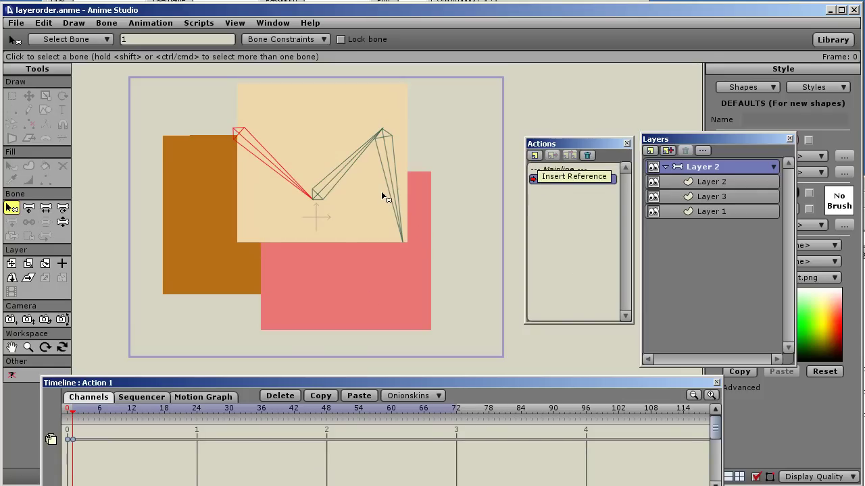
key("r")
left_click_drag(343, 195, 319, 154)
left_click_drag(400, 179, 458, 139)
left_click_drag(367, 143, 297, 181)
left_click_drag(372, 214, 450, 177)
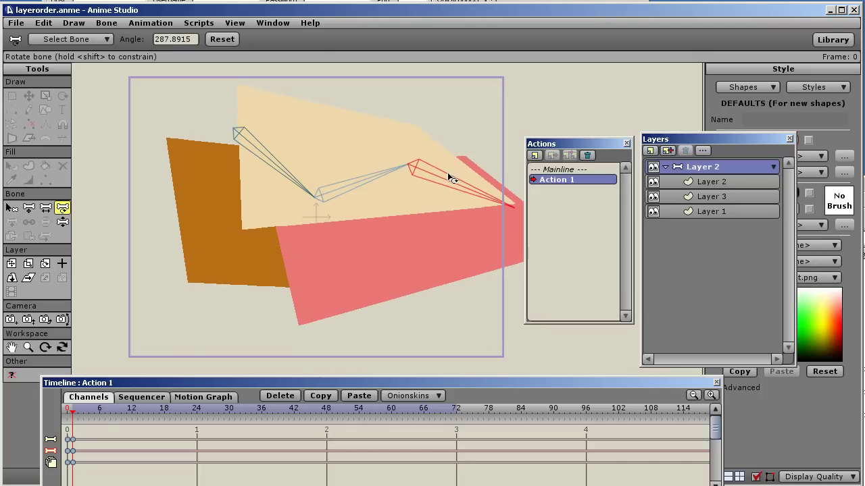
left_click_drag(312, 184, 303, 177)
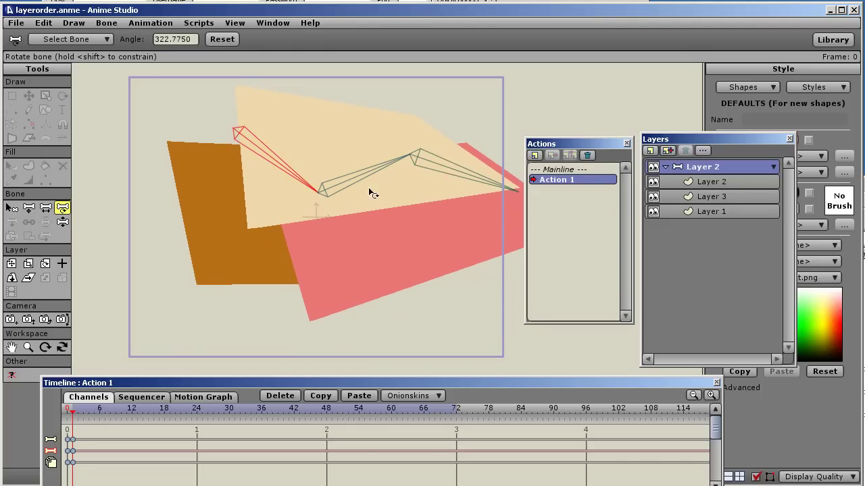
left_click(716, 196)
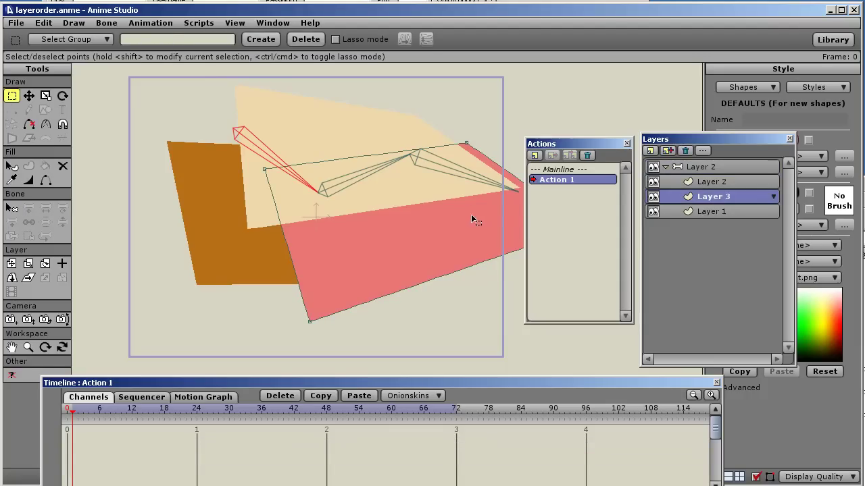
Move the pink shape's top point up-right and its bottom point to the right
key("t")
left_click_drag(267, 170, 316, 115)
left_click_drag(312, 323, 452, 325)
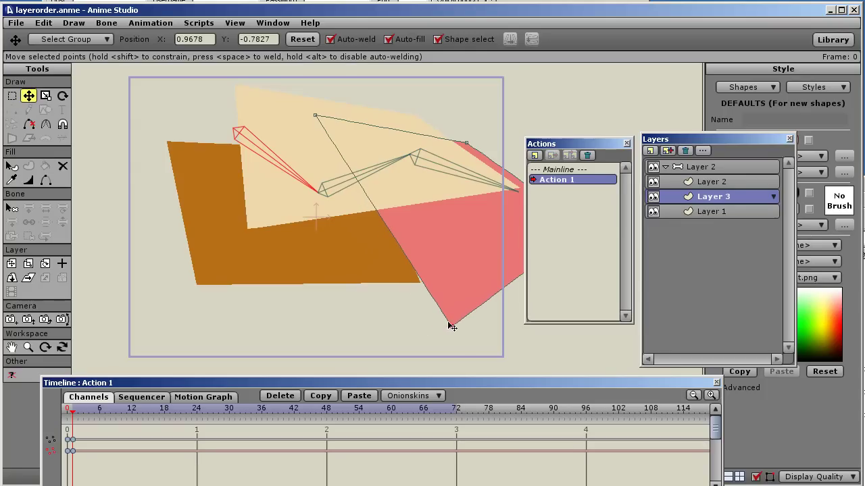
Flatten Layer 2's cream shape into a thin sliver, then recheck Action 1 from Mainline
left_click(715, 181)
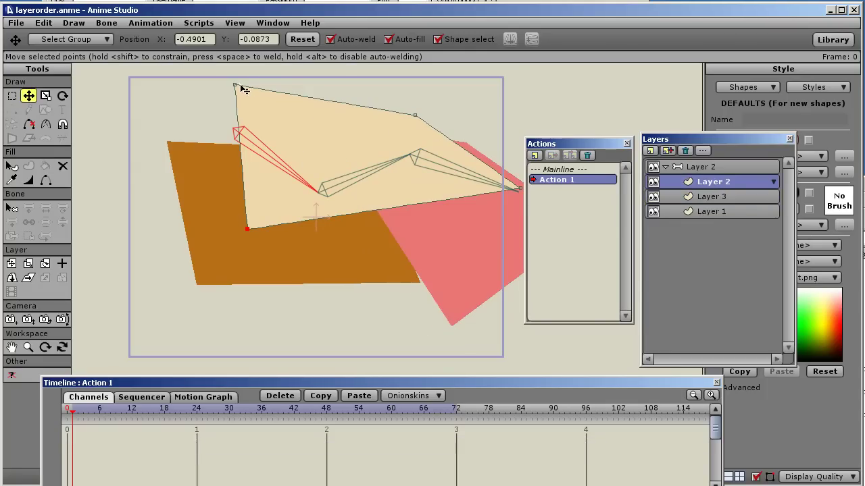
left_click_drag(236, 87, 126, 202)
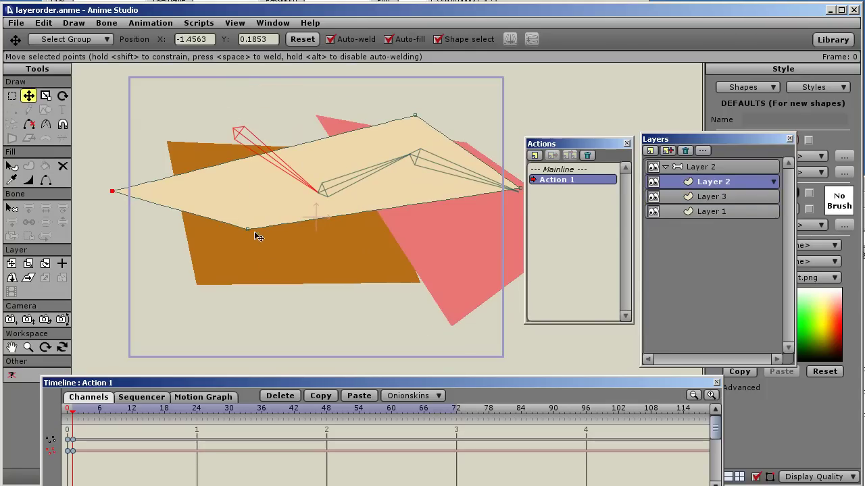
left_click_drag(247, 227, 361, 179)
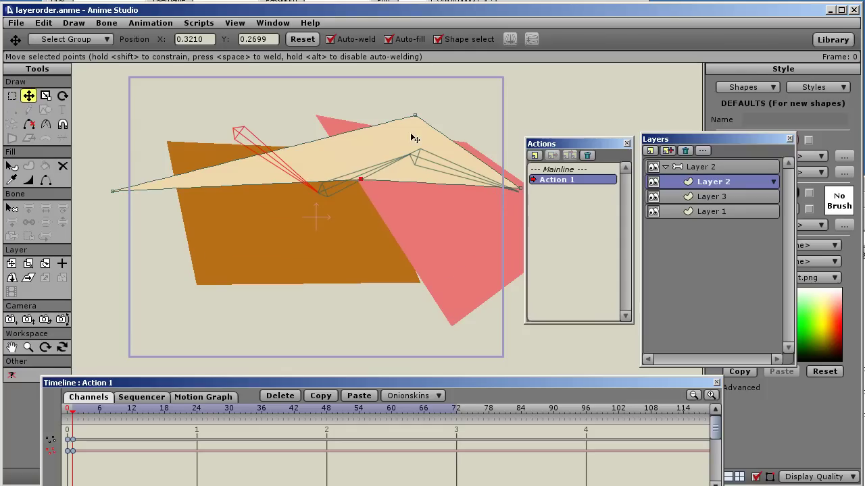
left_click_drag(416, 116, 440, 145)
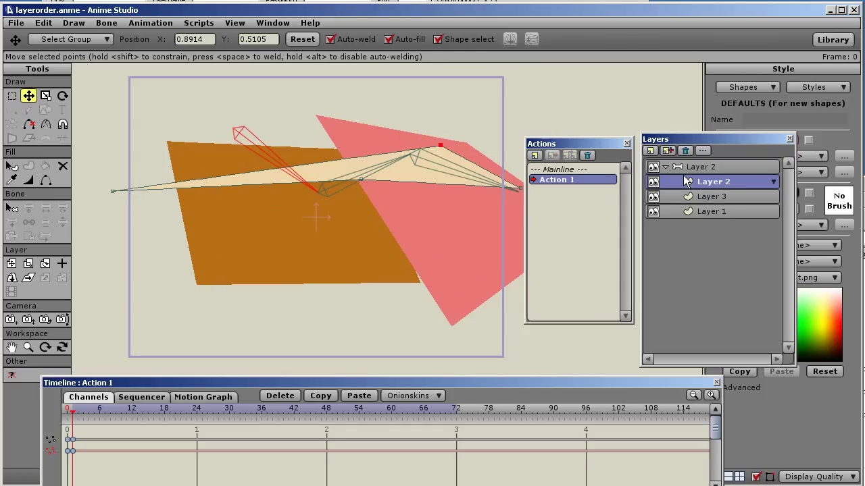
double_click(565, 169)
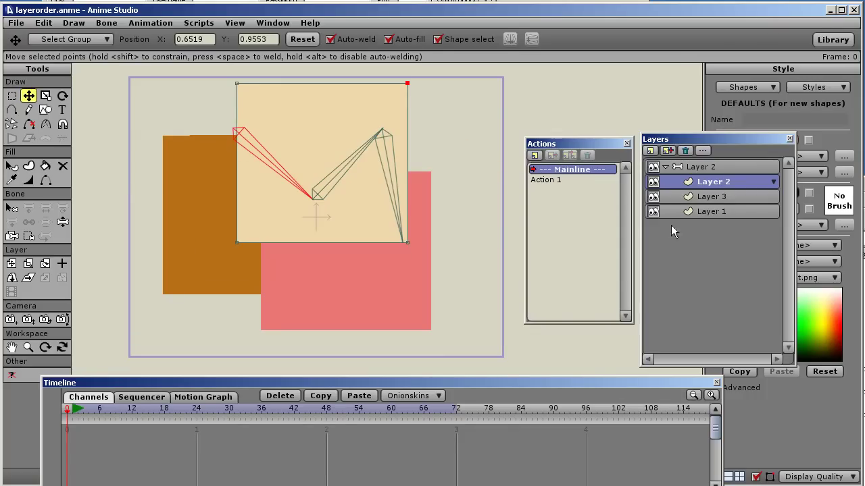
double_click(551, 179)
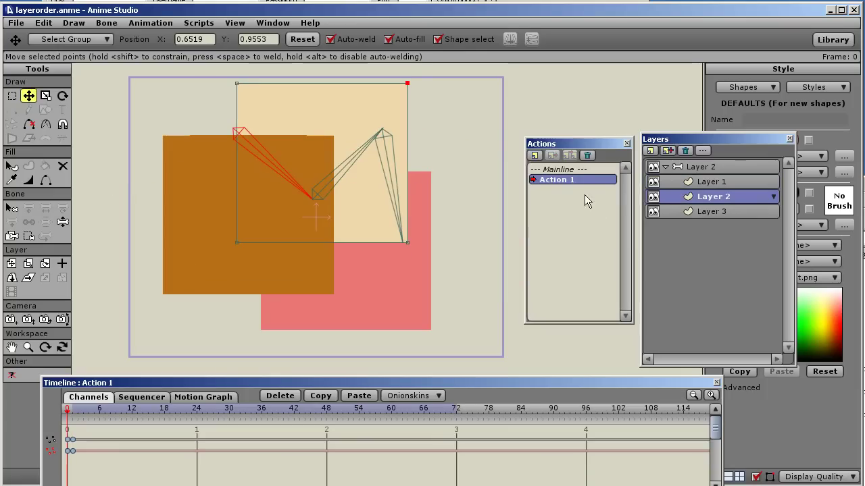
Switch from Action 1 back to Mainline at frame 0, with brown over cream and pink
double_click(579, 169)
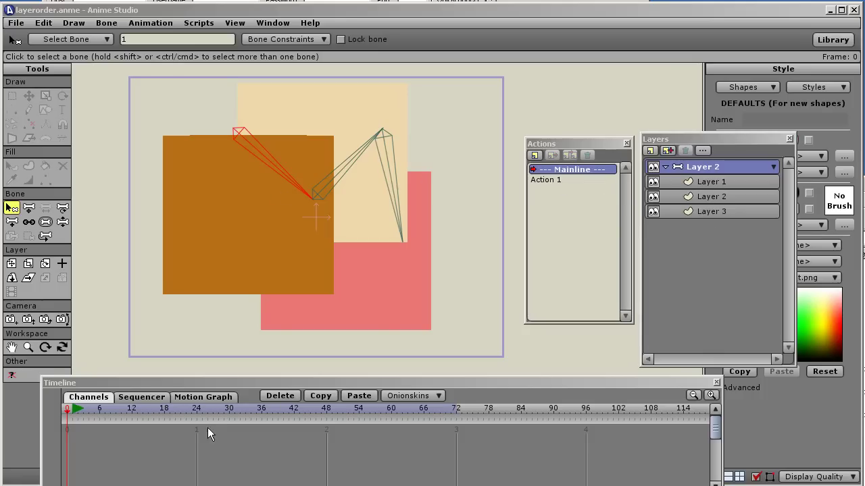
Insert a copy of Action 1 at frame 24 of the Mainline
left_click(195, 412)
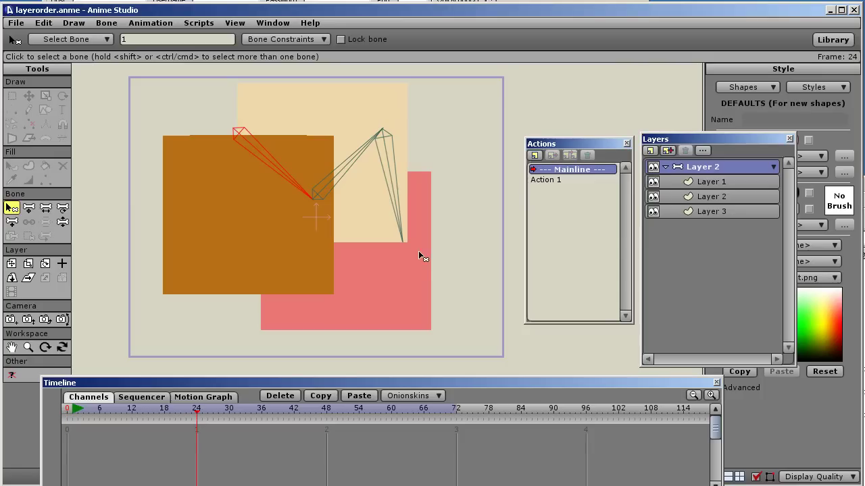
right_click(557, 179)
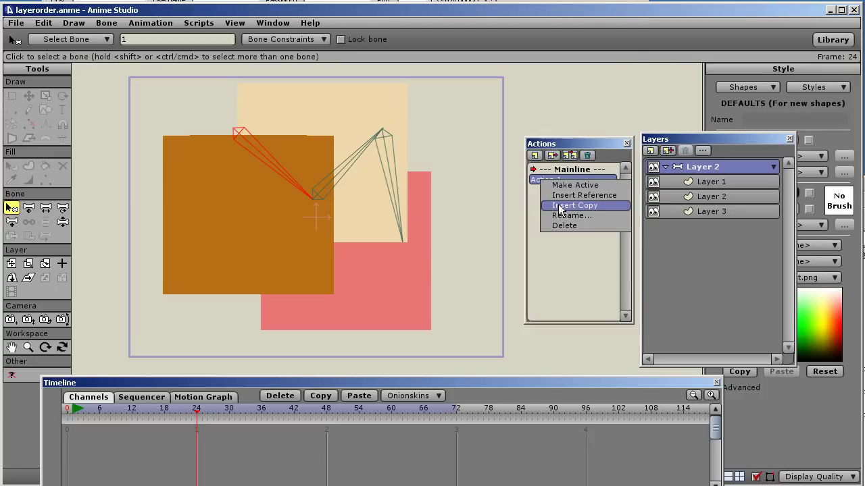
left_click(558, 203)
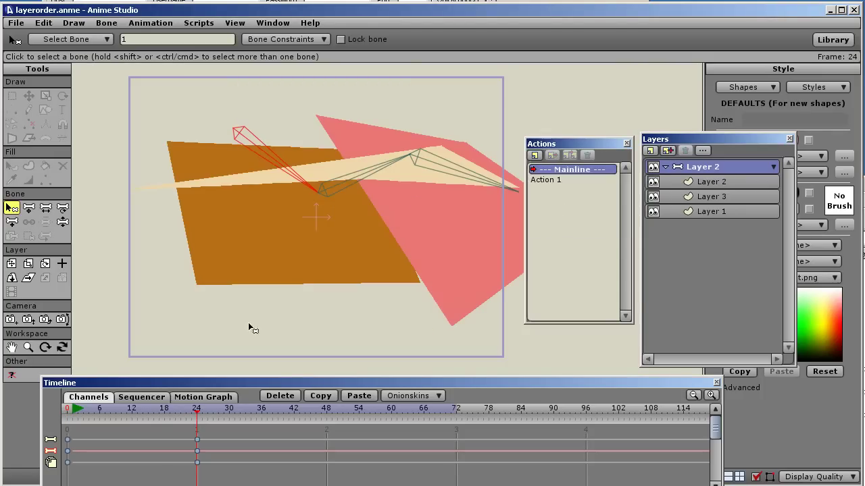
Scrub the inserted animation, inspect keys on Layers 3, 2 and 1, and return to frame 0
left_click_drag(162, 410, 196, 400)
left_click(711, 197)
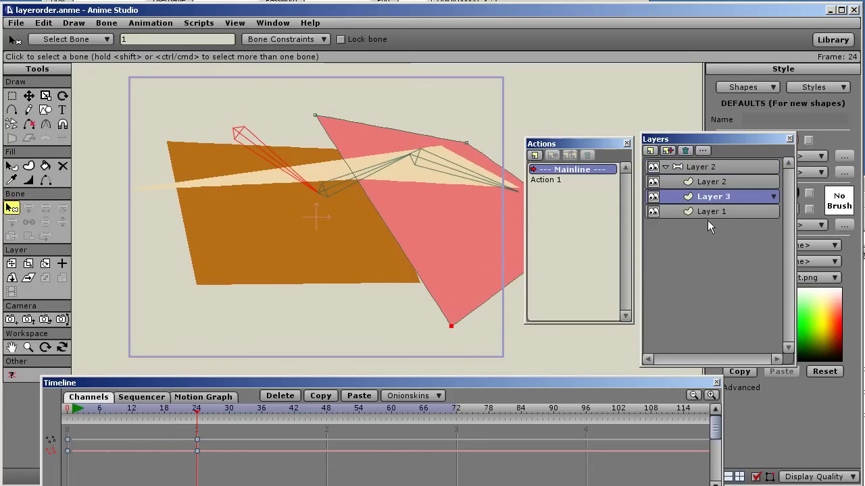
left_click(707, 181)
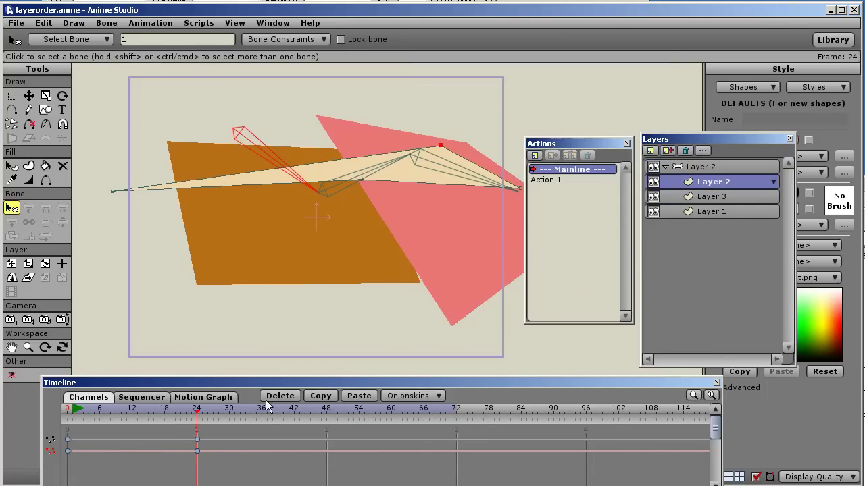
left_click(704, 212)
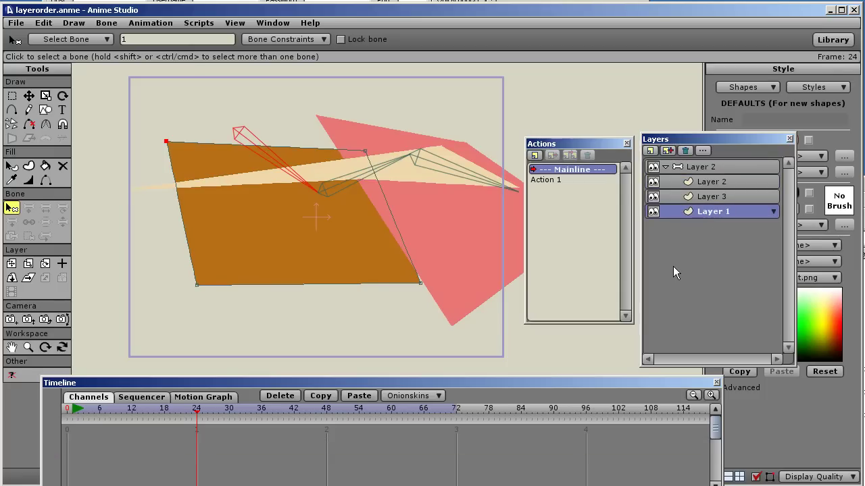
left_click(696, 167)
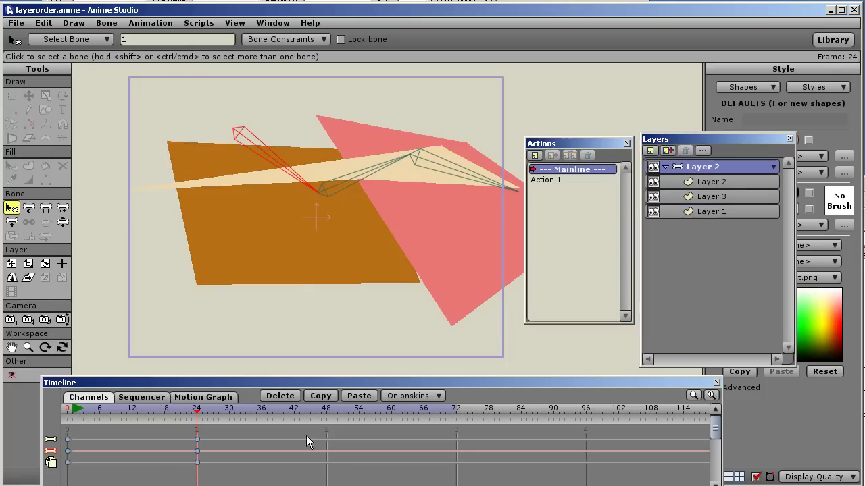
left_click(68, 410)
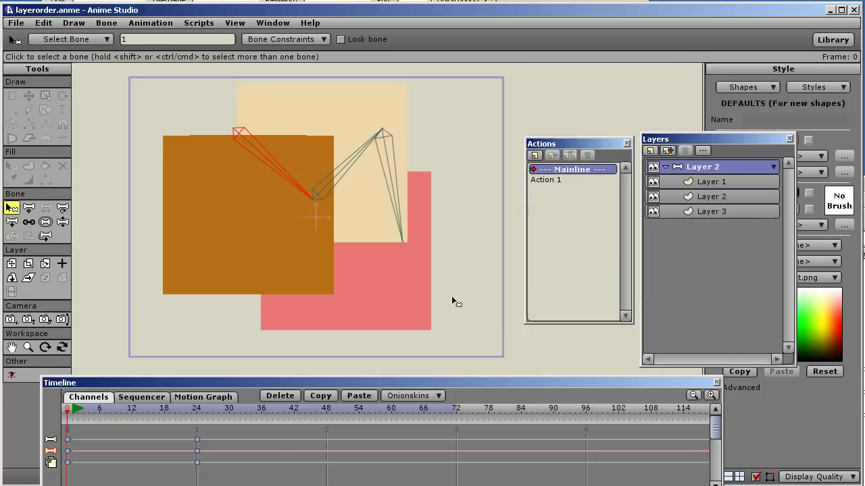
Clear all animation from the document
left_click(152, 22)
left_click(155, 64)
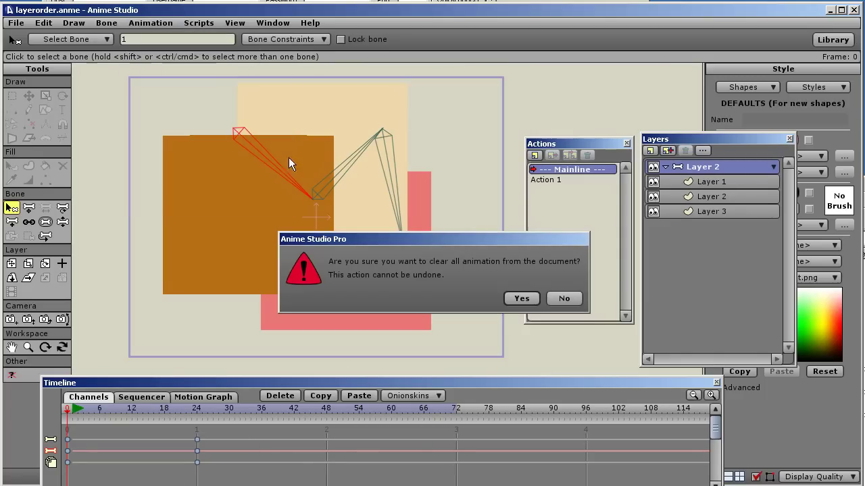
left_click(516, 294)
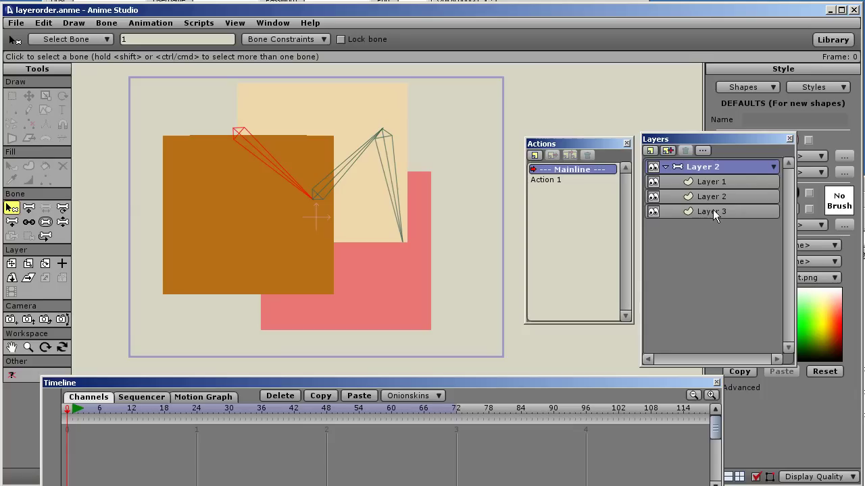
With Layer 1 selected, insert a copy of Action 1 at Mainline frame 24
left_click(713, 180)
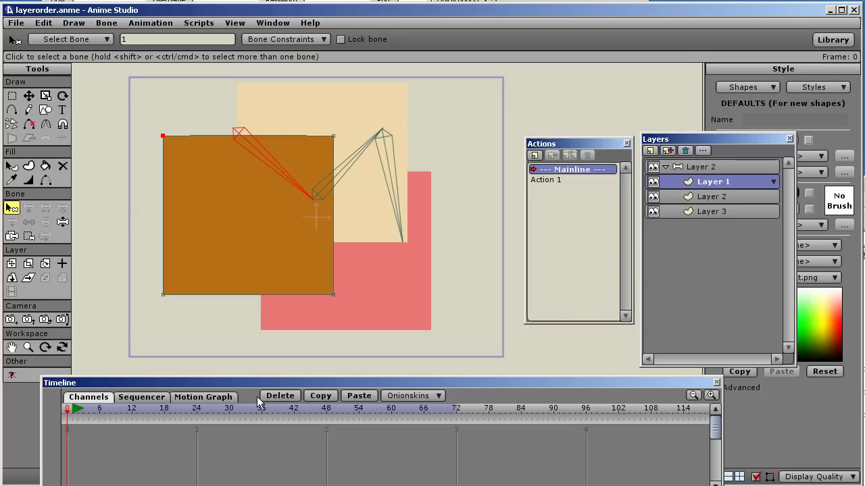
left_click(196, 408)
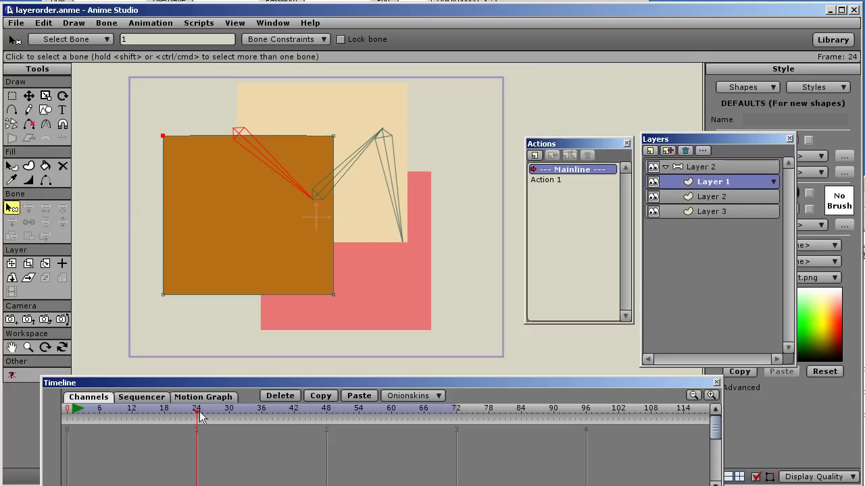
right_click(547, 185)
left_click(560, 205)
Inspect Layer 2, Layer 3, the bone group and Layer 1 at frame 24
left_click(713, 197)
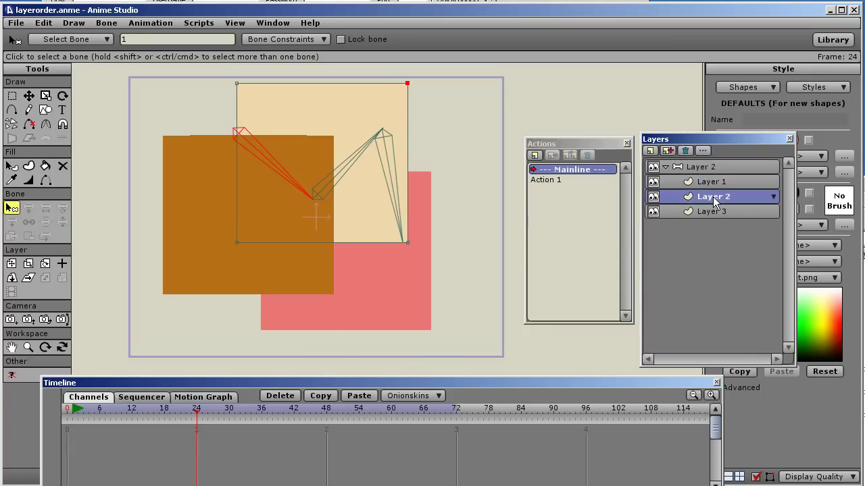
left_click(715, 211)
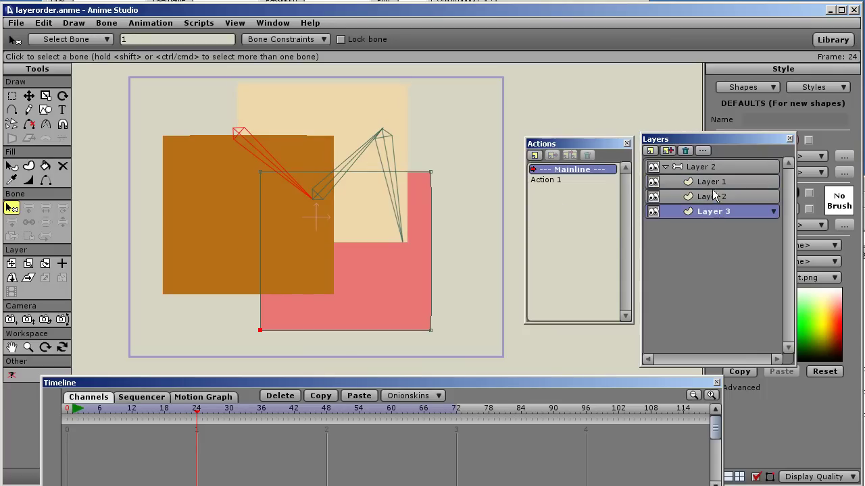
left_click(707, 169)
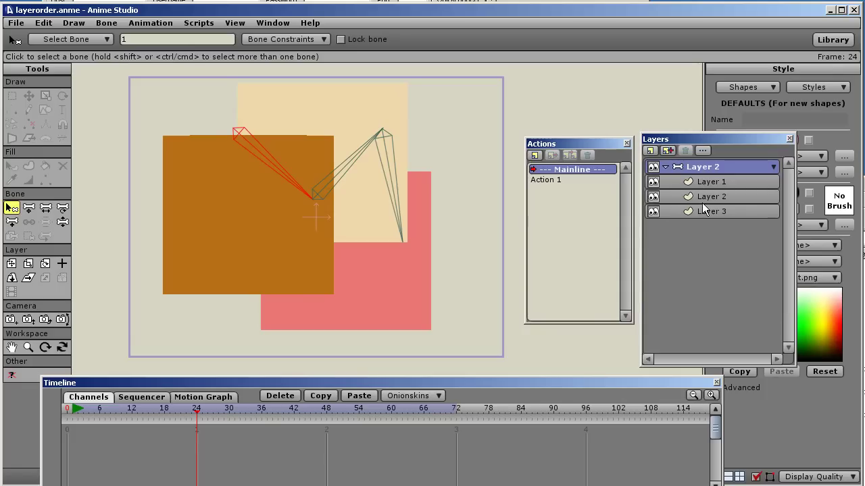
left_click(699, 181)
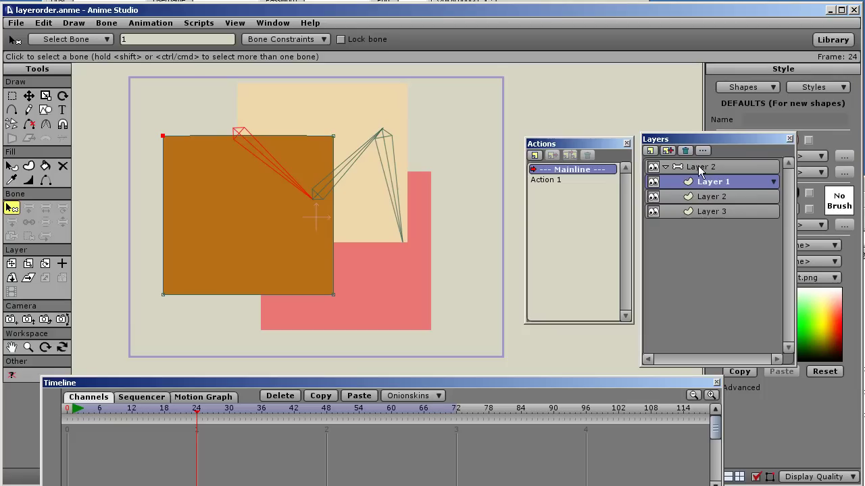
Insert a copy of Action 1 at frame 24 with the beige square's layer selected
left_click(703, 197)
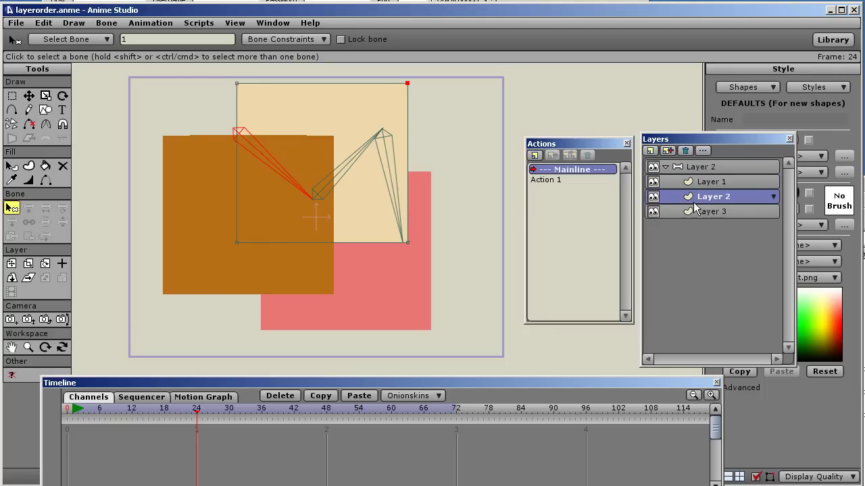
right_click(541, 181)
left_click(552, 205)
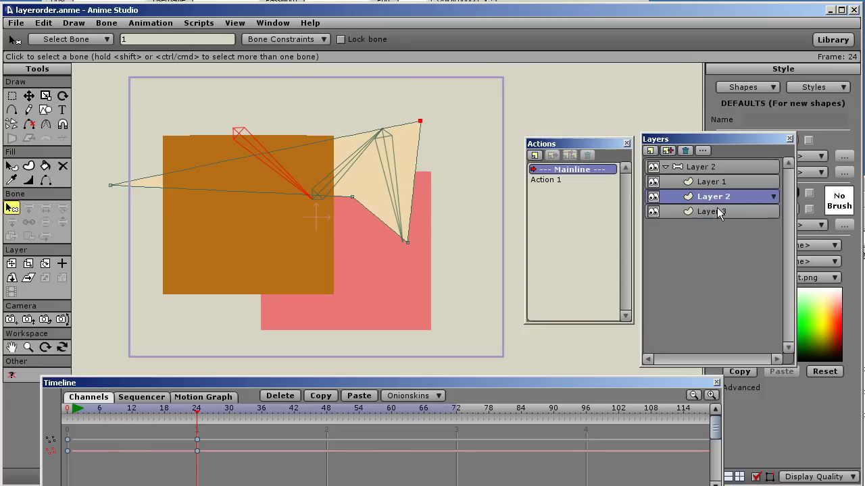
Insert Action 1 again from the bone group Layer 2, giving cream over pink over brown
left_click(701, 168)
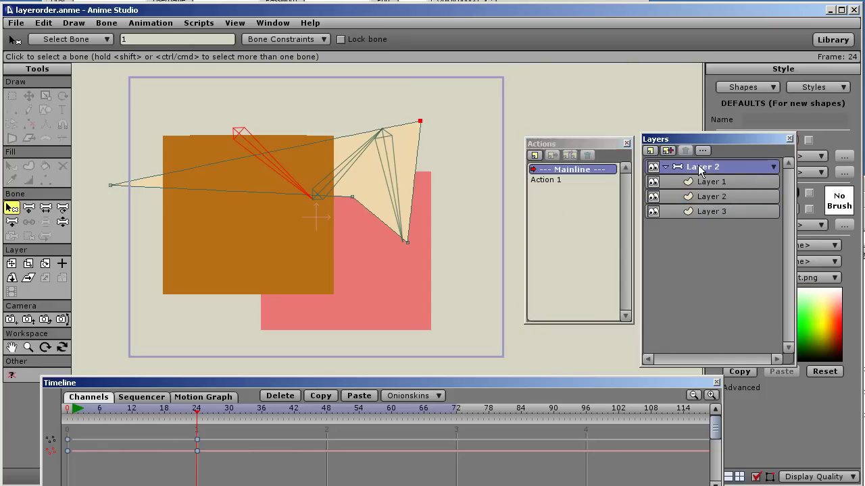
right_click(555, 180)
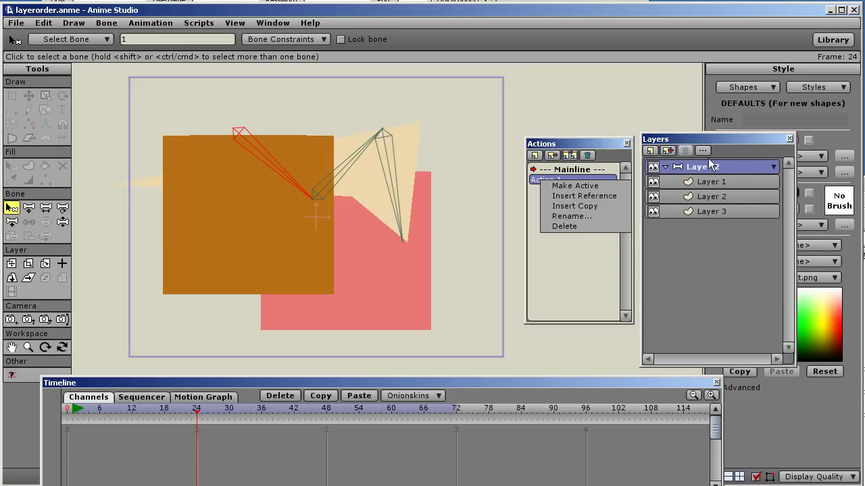
left_click(568, 206)
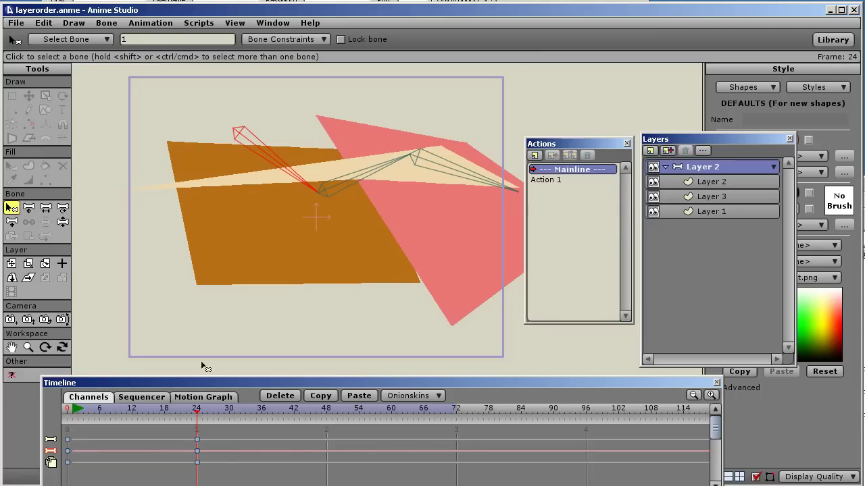
Clear all animation from the document via Animation > Clear Animation From Document, confirming with Yes
left_click(149, 24)
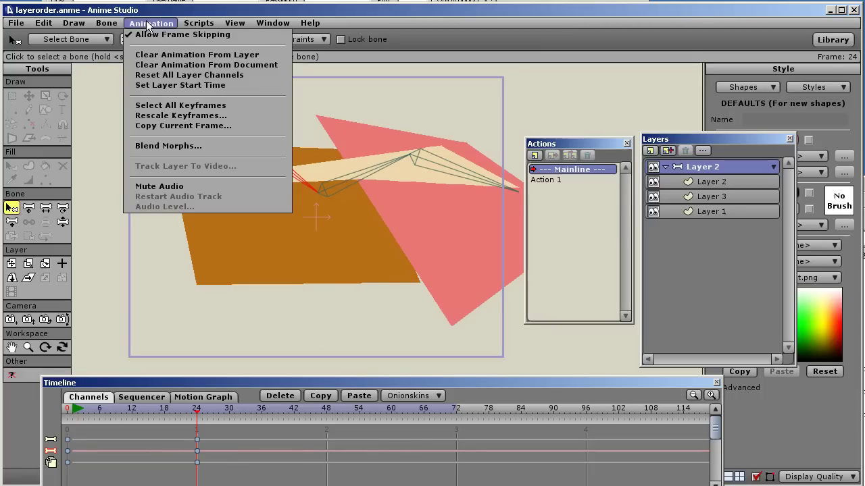
left_click(184, 64)
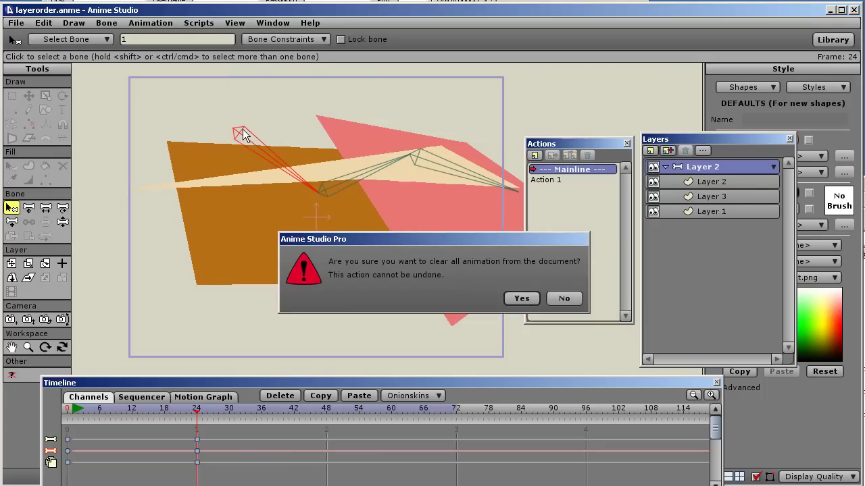
left_click(524, 299)
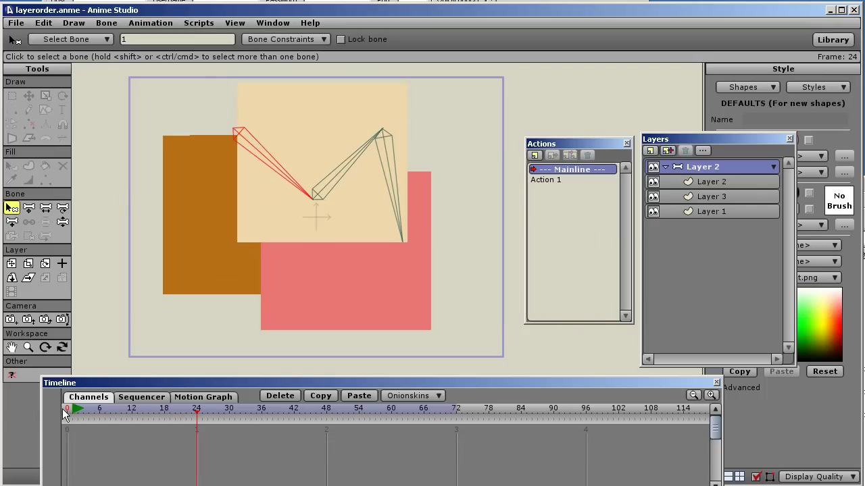
Go to frame 0, activate Action 1, then return to the Mainline
left_click(65, 408)
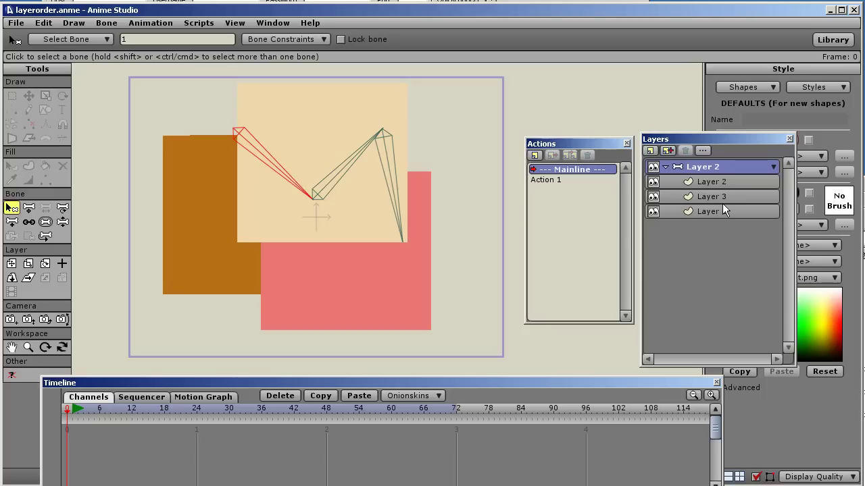
double_click(583, 180)
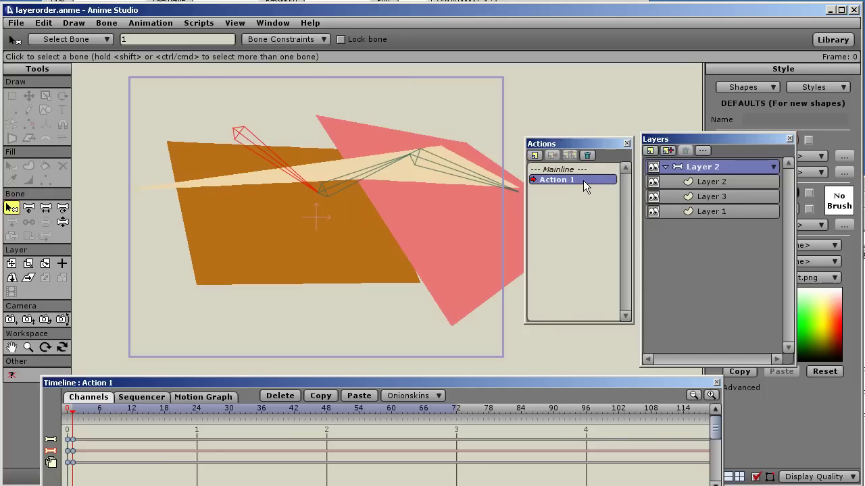
left_click(583, 179)
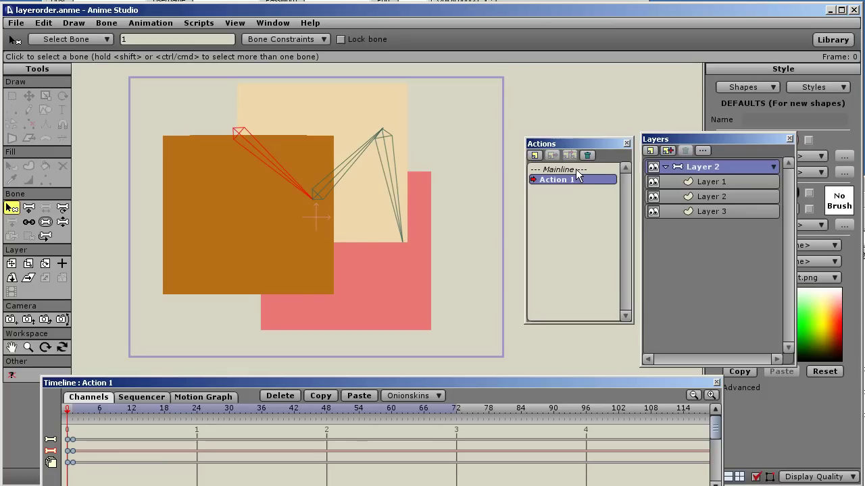
double_click(576, 169)
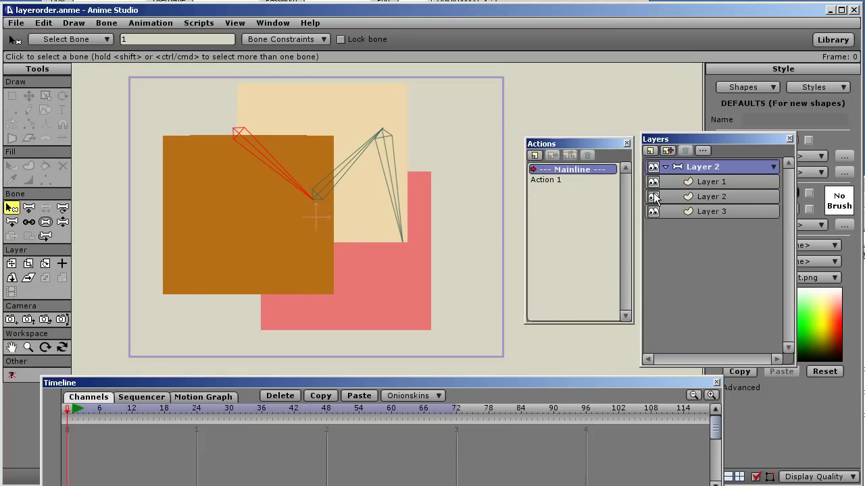
Activate Action 1 to see its Layer 2, 3, 1 stacking, move the Layers panel, then reselect Mainline
double_click(551, 179)
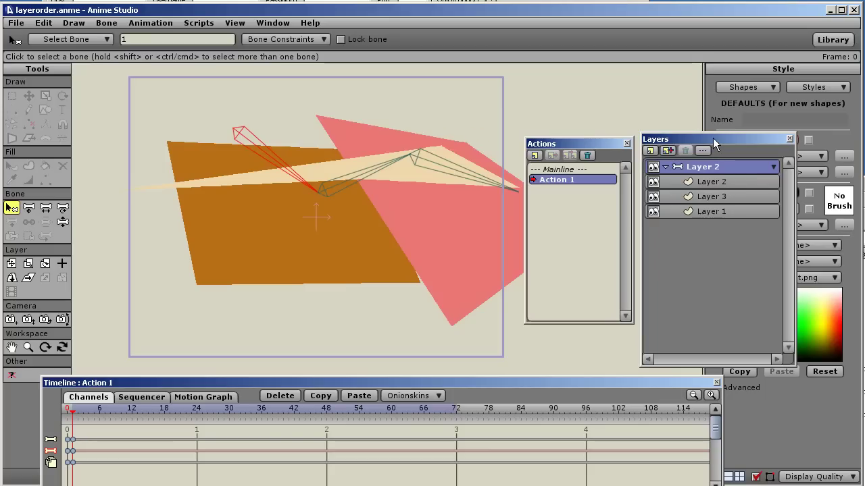
left_click_drag(712, 137, 693, 144)
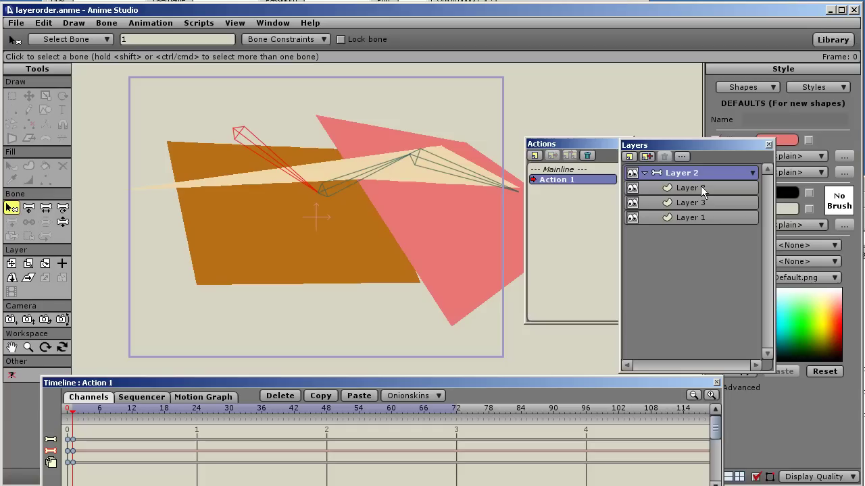
left_click(582, 169)
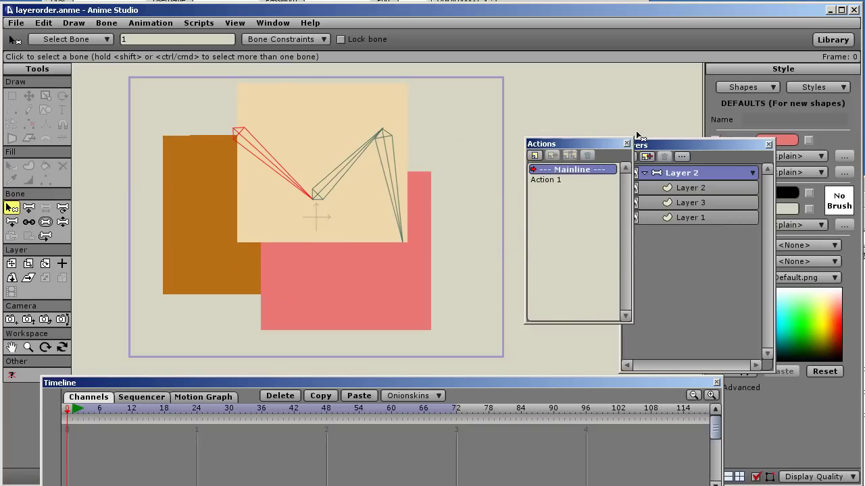
Toggle from Action 1 back to Mainline and move the Actions panel up-left to uncover the layers
left_click(554, 179)
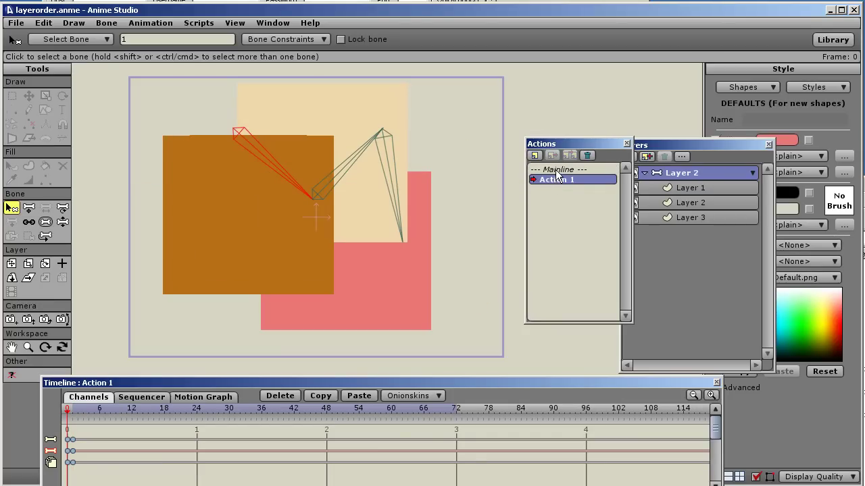
left_click(555, 170)
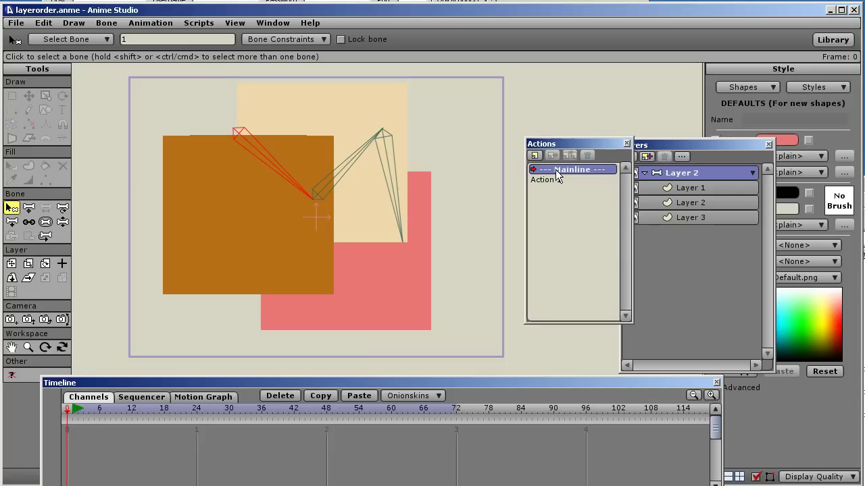
left_click_drag(573, 139, 550, 134)
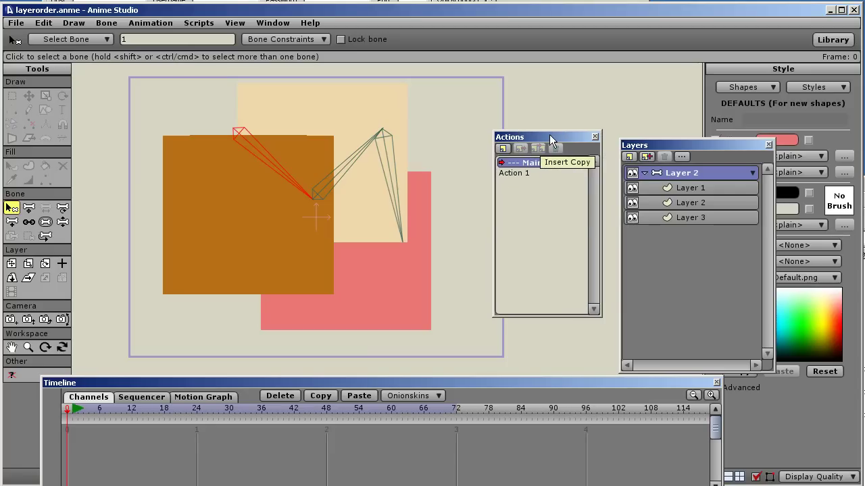